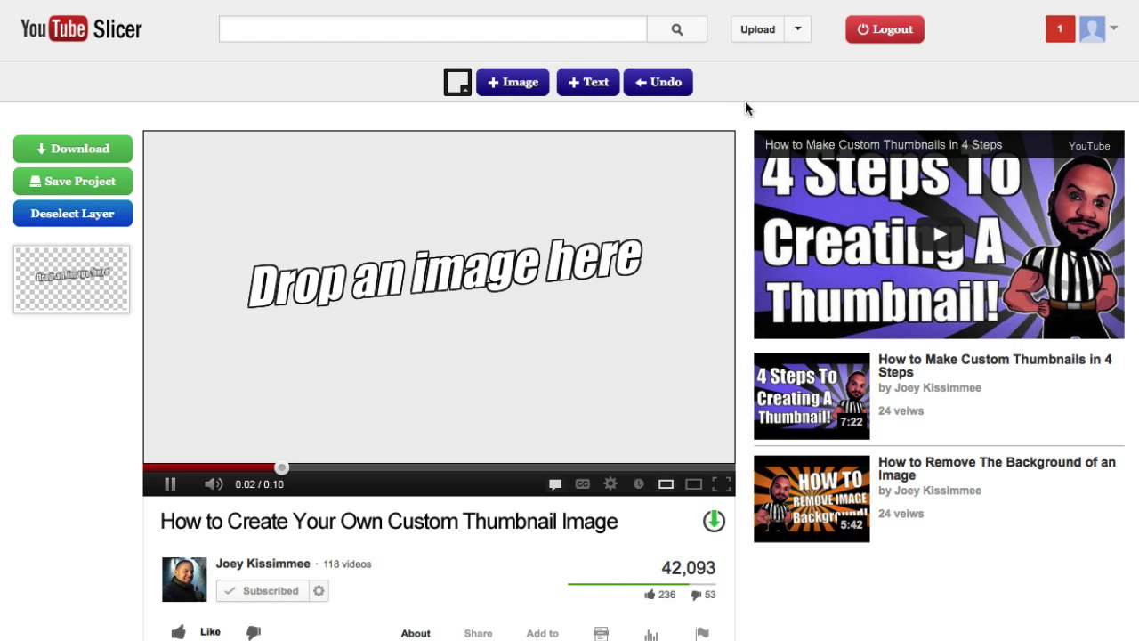
In Finder, open the premade-templates folder and preview create-thumbnail.ytsl
scroll(742, 104, "down", 5)
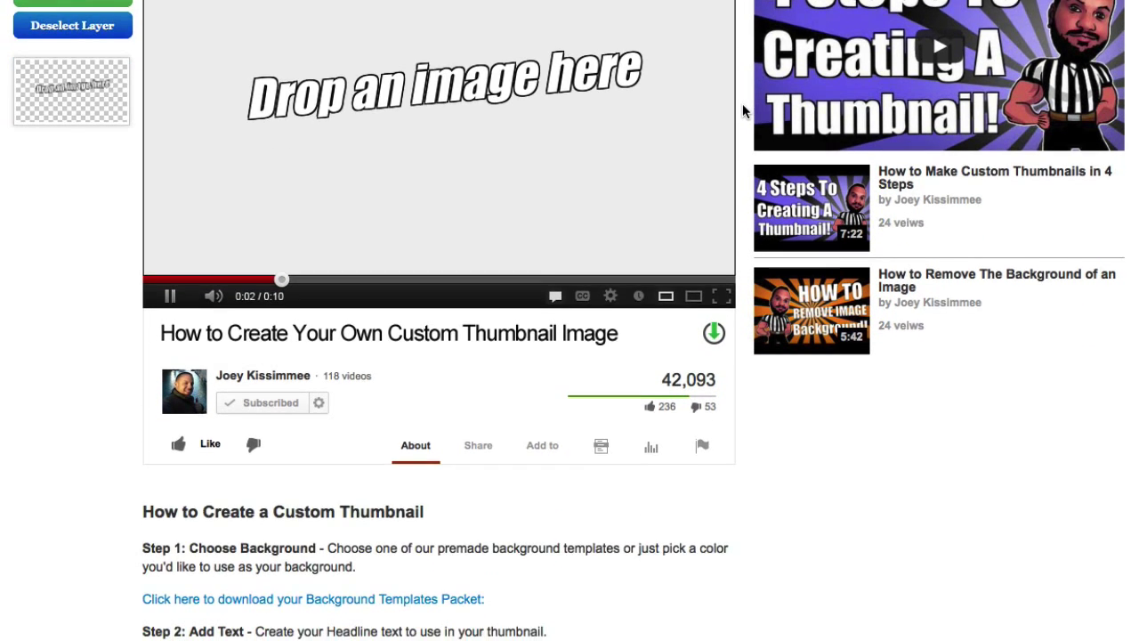
scroll(743, 105, "down", 3)
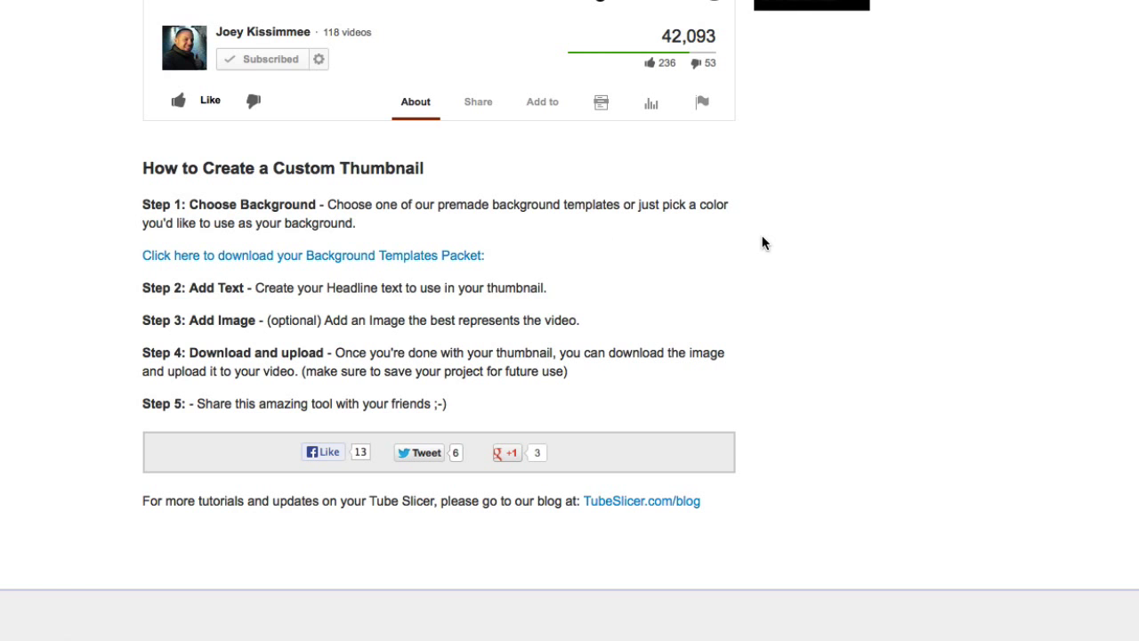
scroll(737, 228, "up", 5)
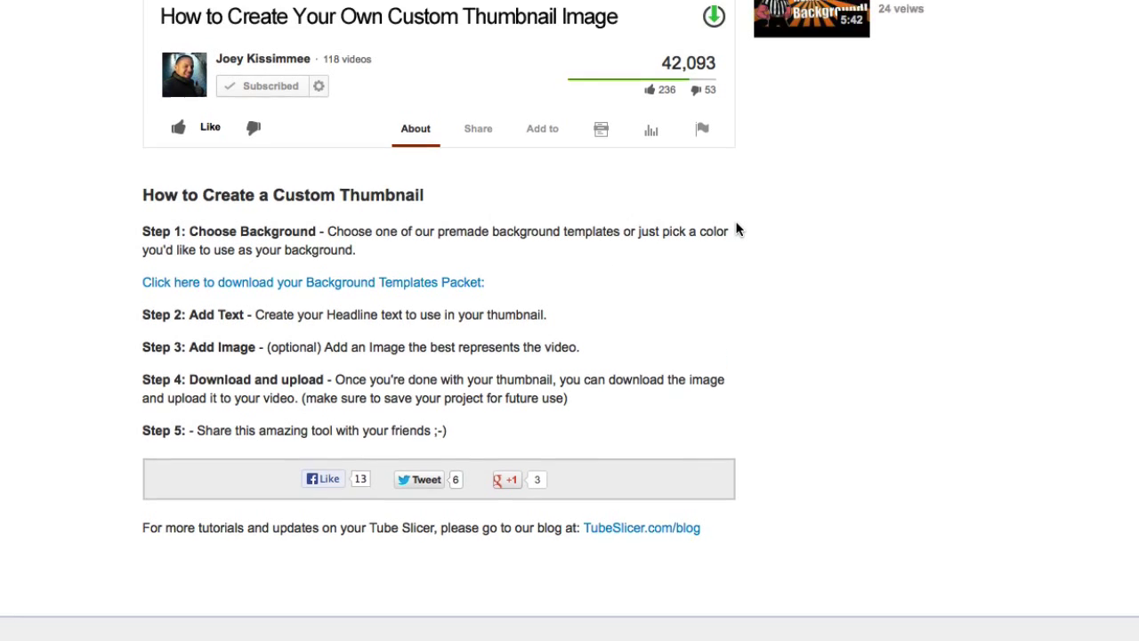
scroll(741, 228, "up", 3)
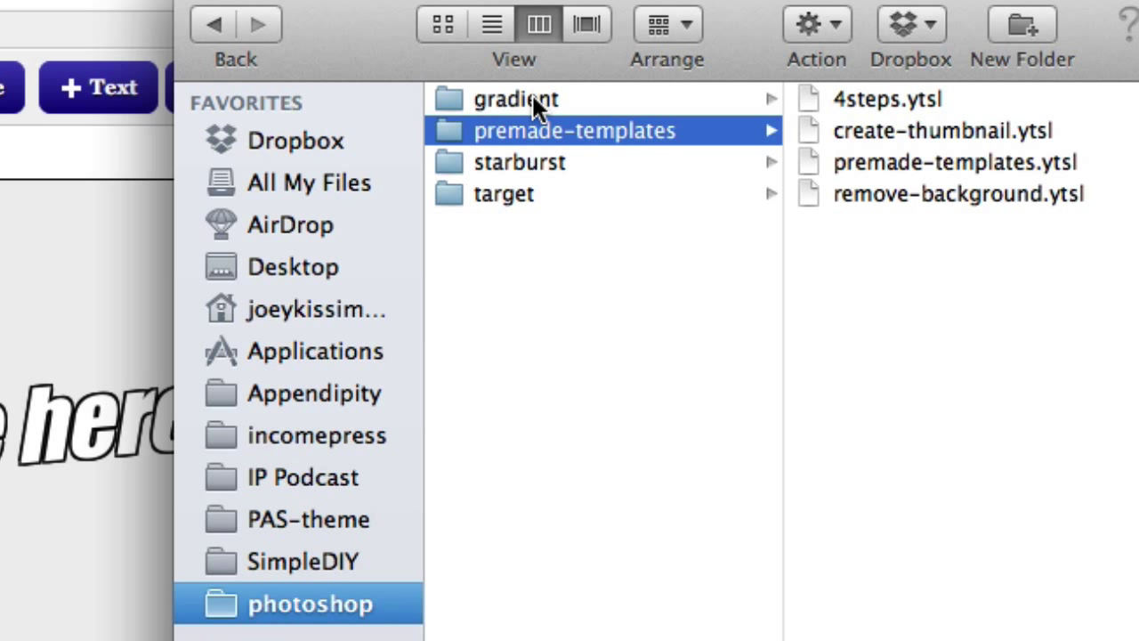
left_click(593, 130)
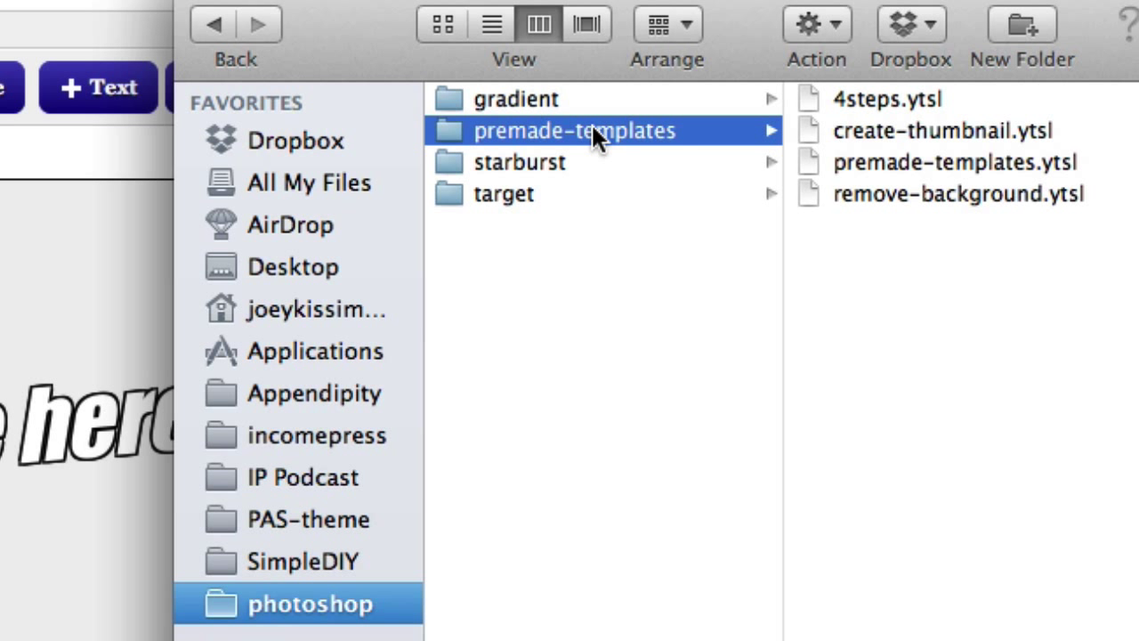
left_click(901, 125)
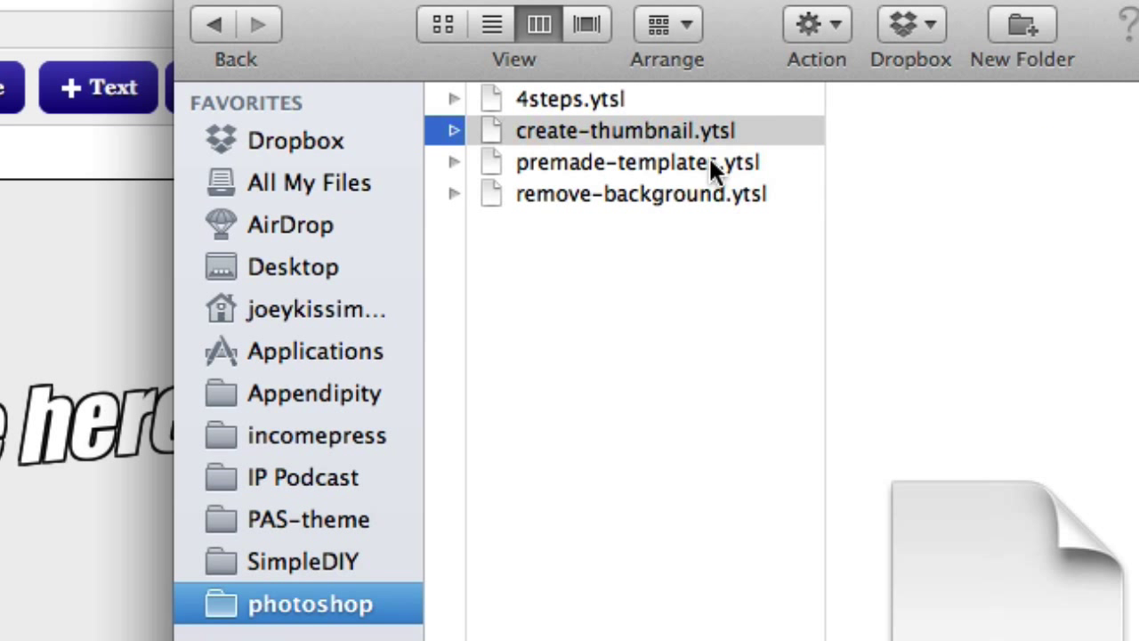
left_click(576, 96)
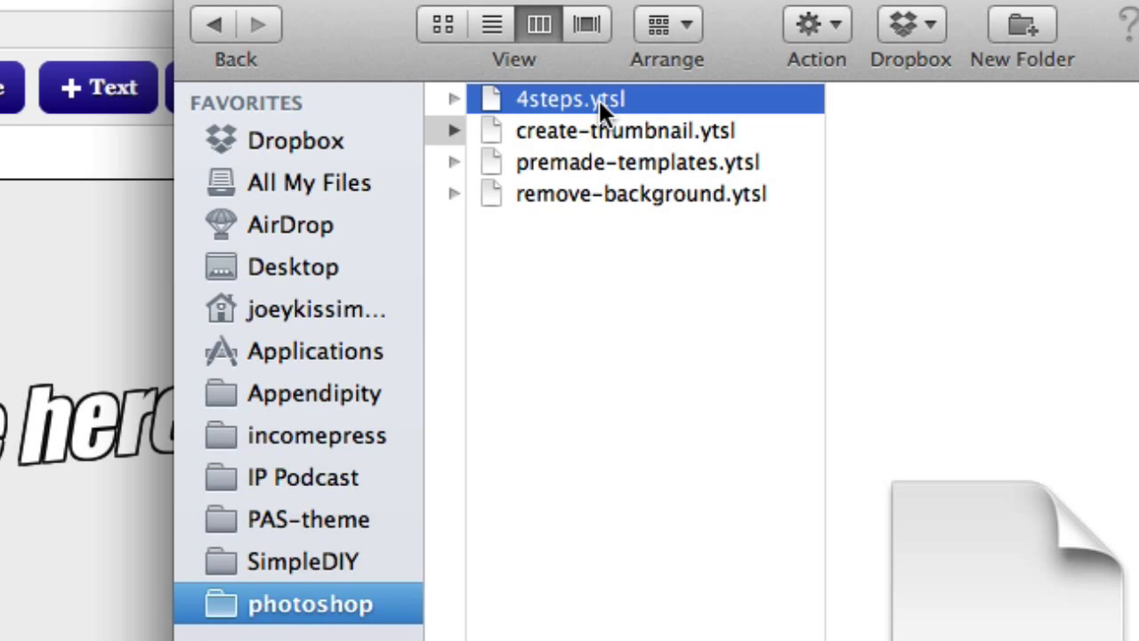
left_click(614, 102)
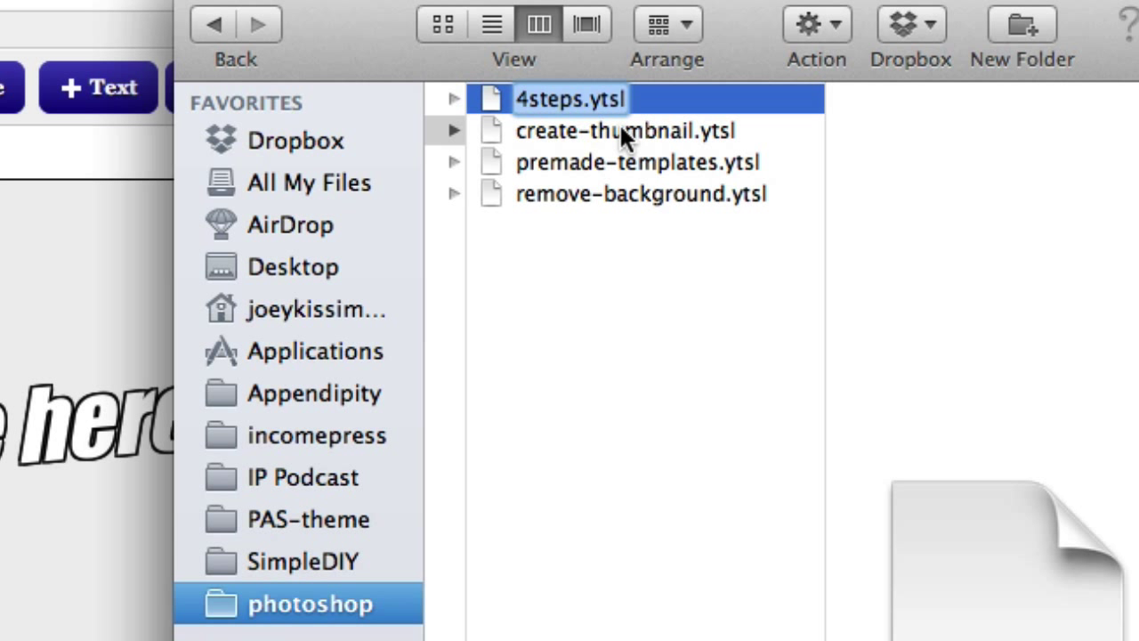
Select create-thumbnail.ytsl in the premade-templates window beside YouTube Slicer
left_click(620, 130)
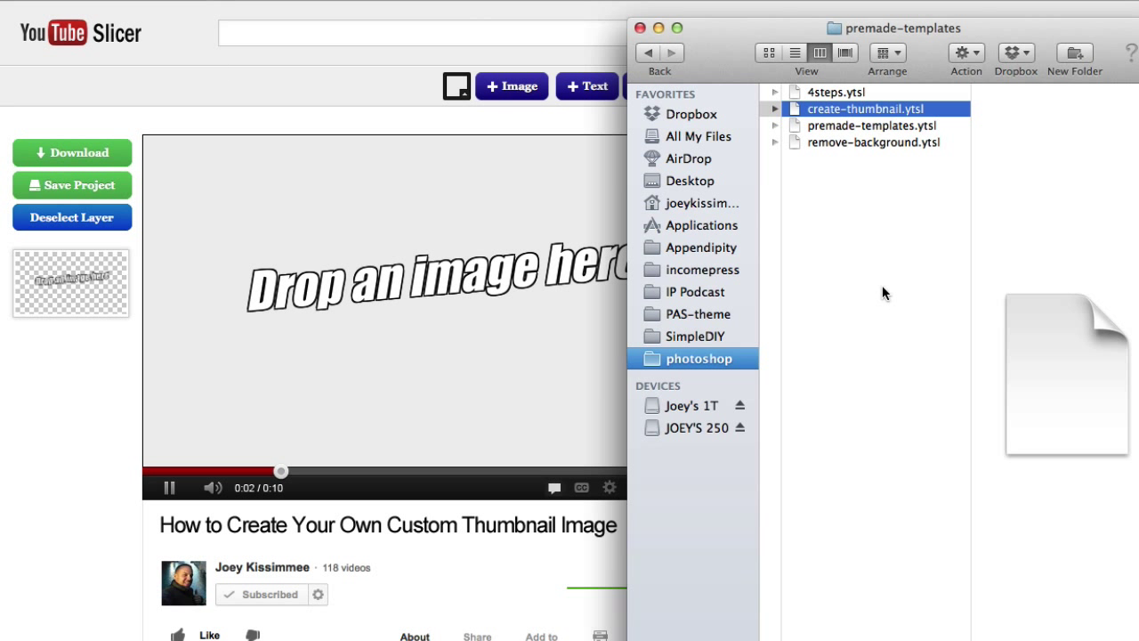
Load premade-templates.ytsl into the YouTube Slicer canvas and bring the editor forward
left_click(844, 126)
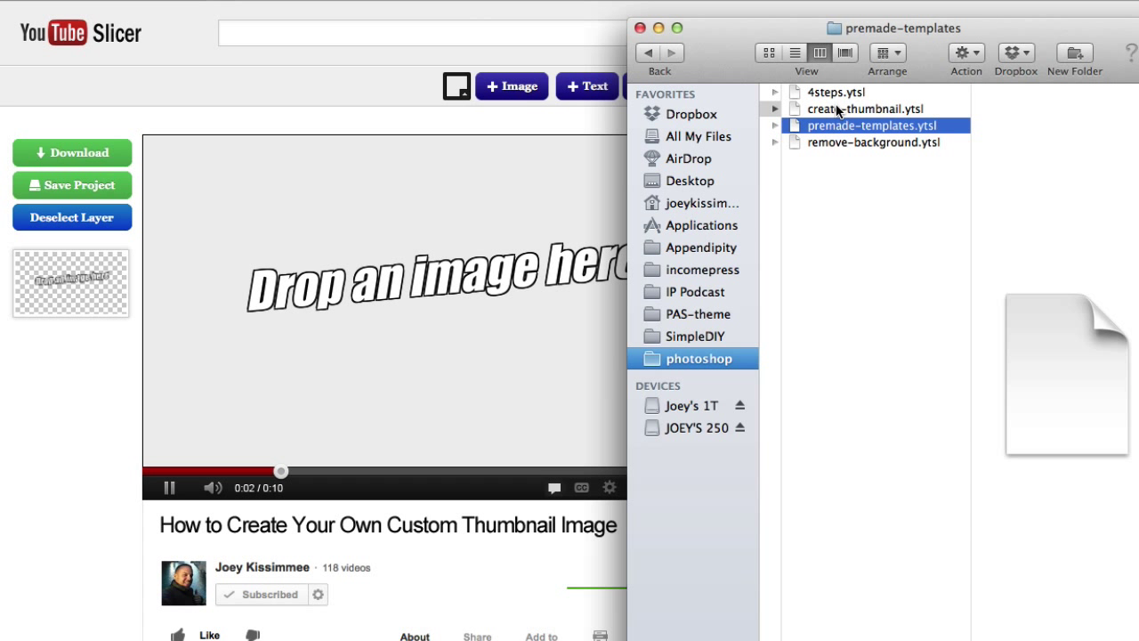
left_click(838, 109)
left_click(840, 124)
left_click_drag(877, 131, 389, 210)
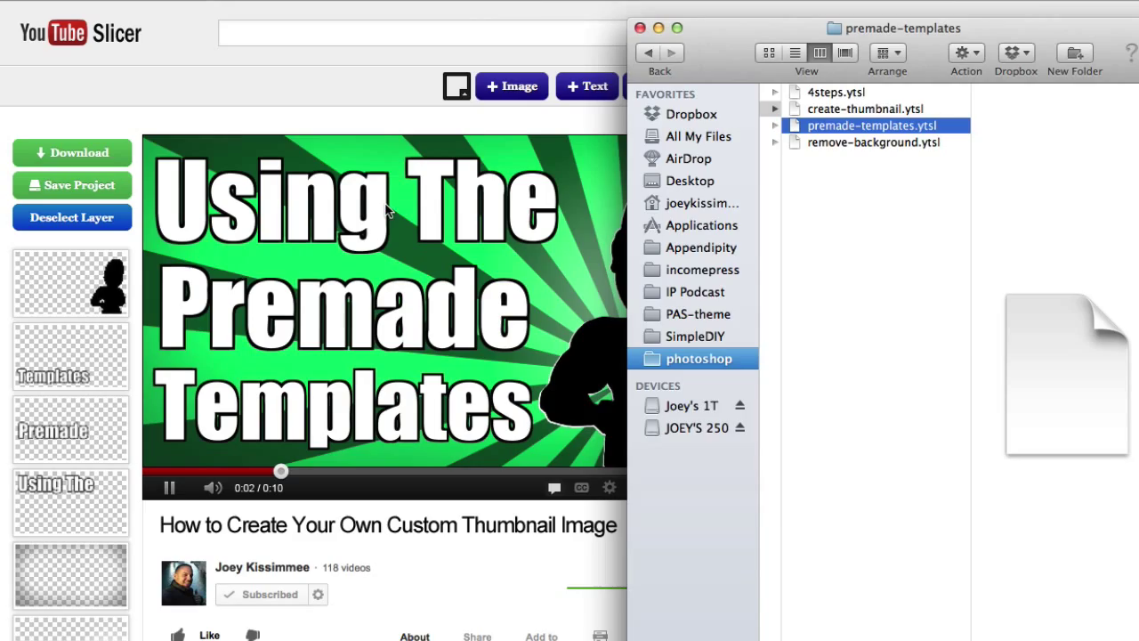
left_click(383, 121)
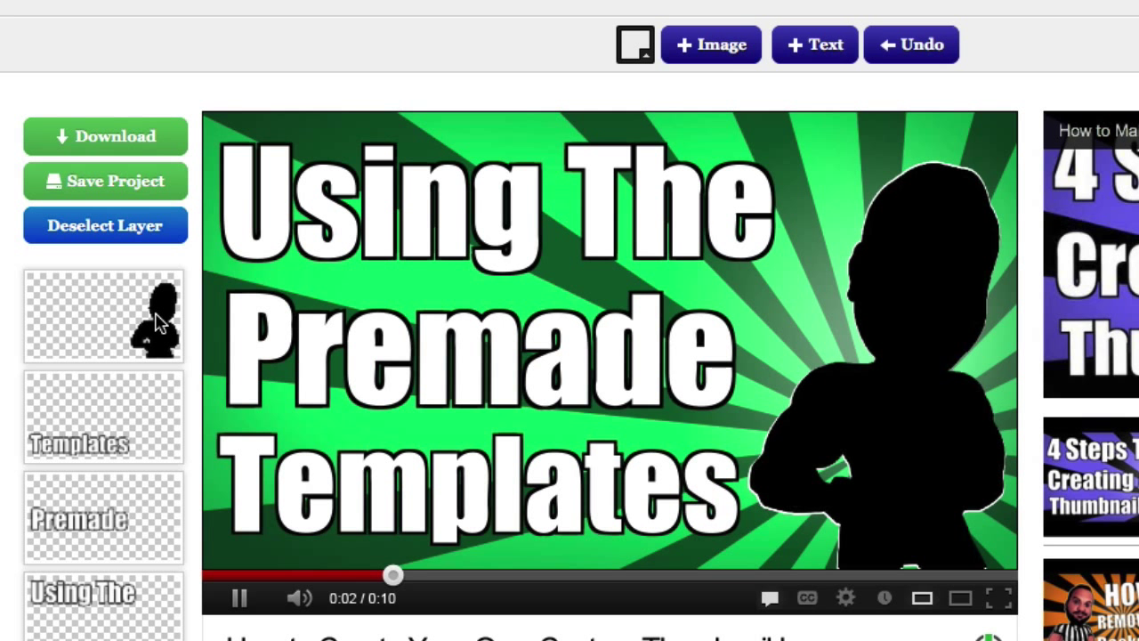
Nudge the silhouette slightly left and change the 'Using The' text to 'Edit this'
scroll(267, 325, "down", 1)
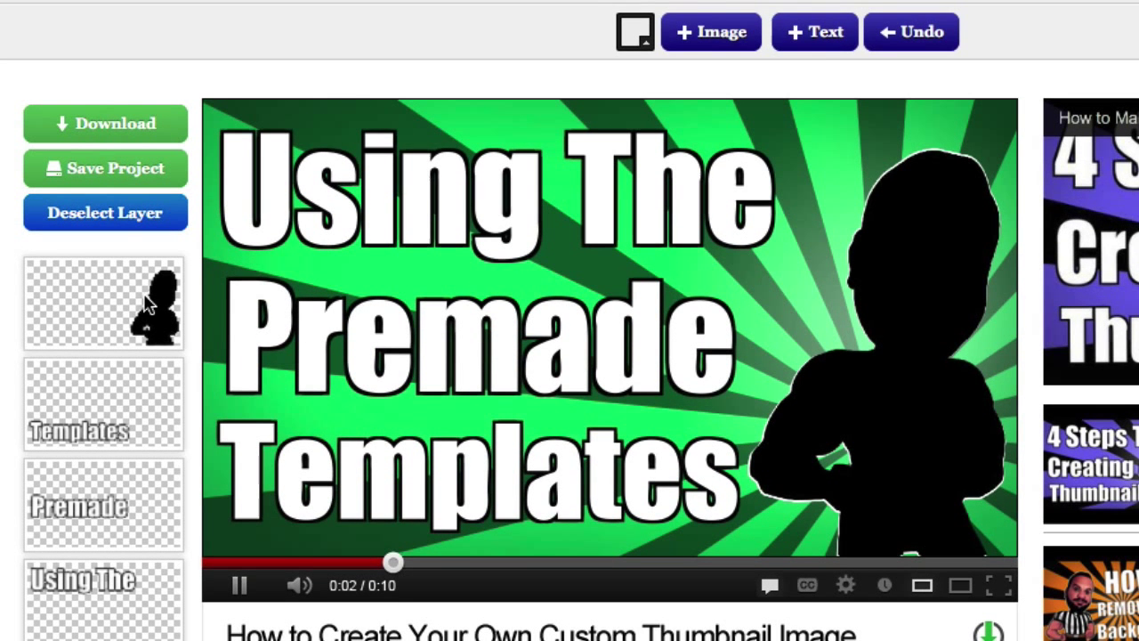
left_click(146, 304)
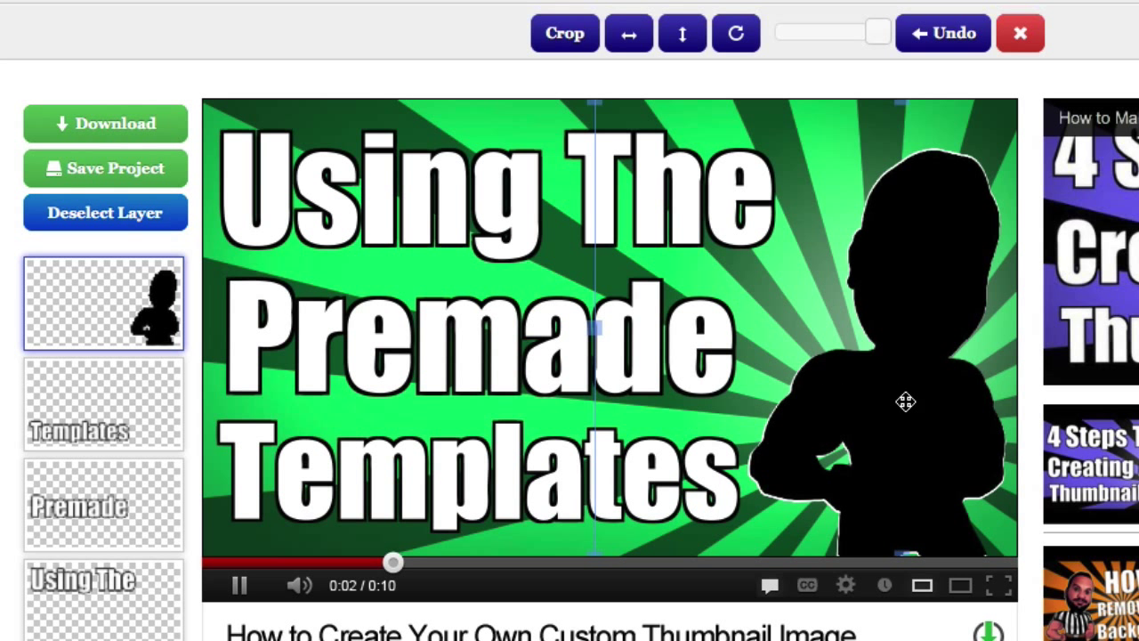
mouse_move(905, 401)
left_mouse_down()
mouse_move(791, 394)
mouse_move(907, 402)
left_mouse_up()
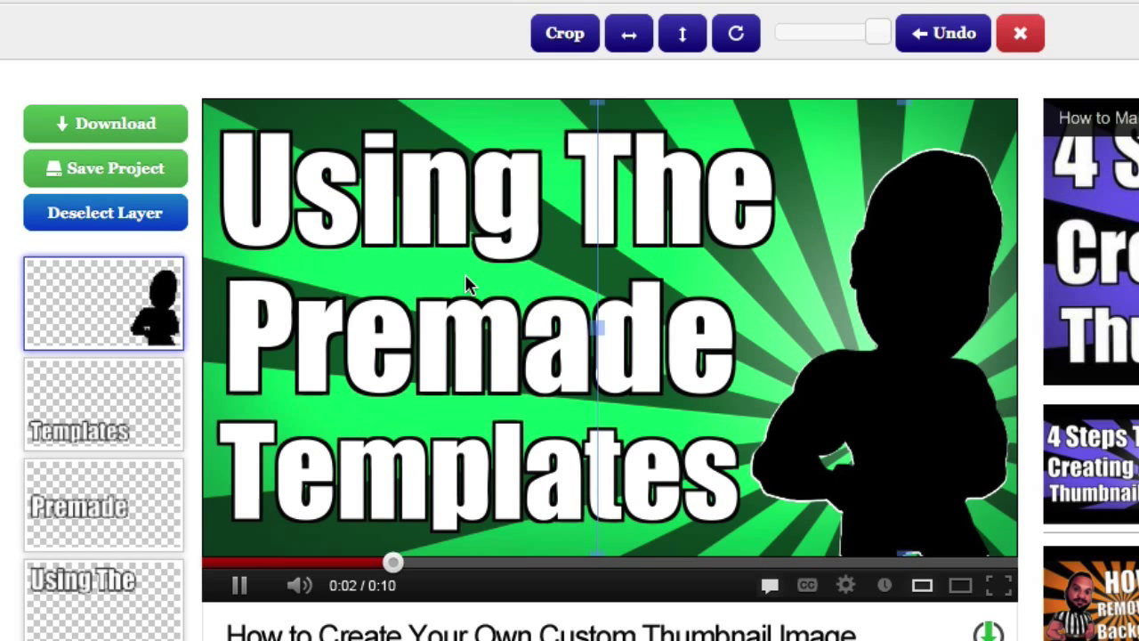
left_click(229, 536)
left_click(76, 605)
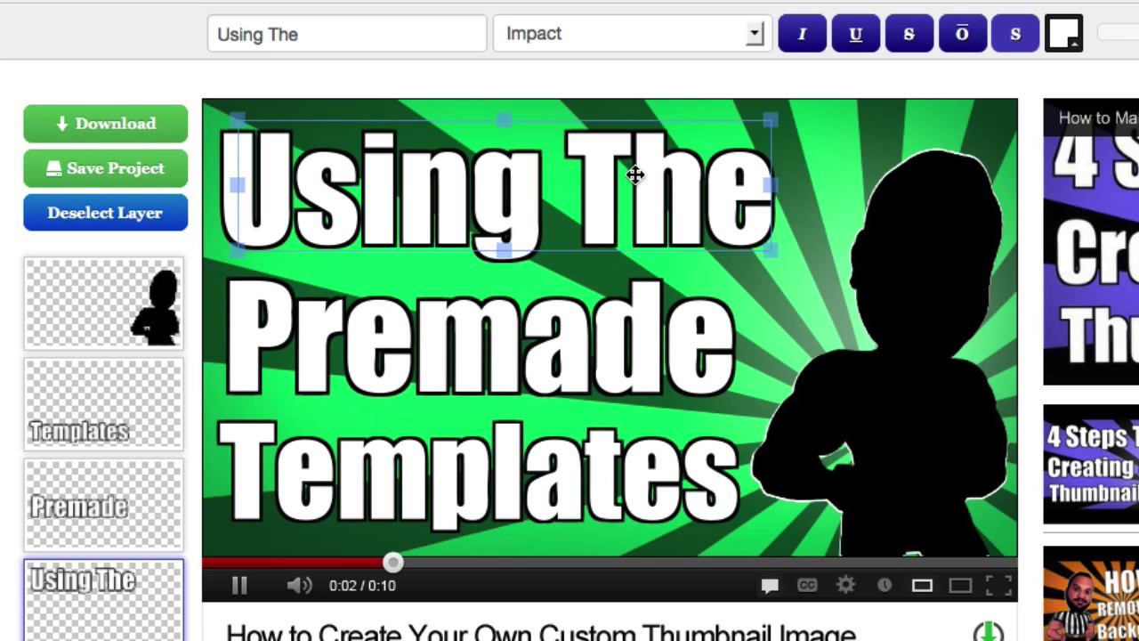
left_click(375, 39)
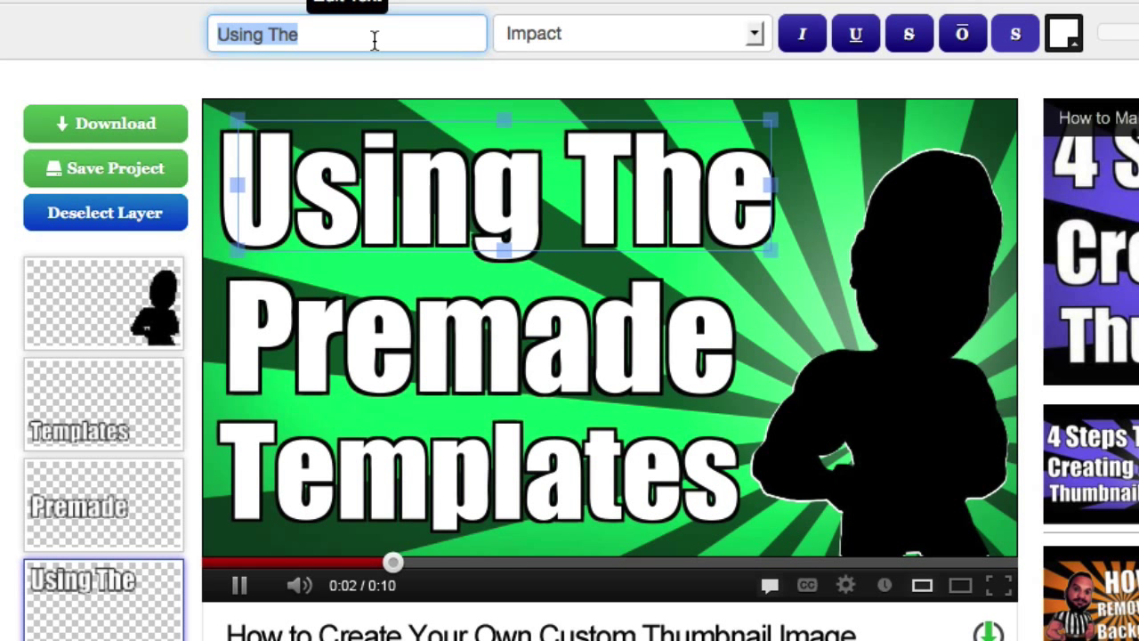
type("Edit th")
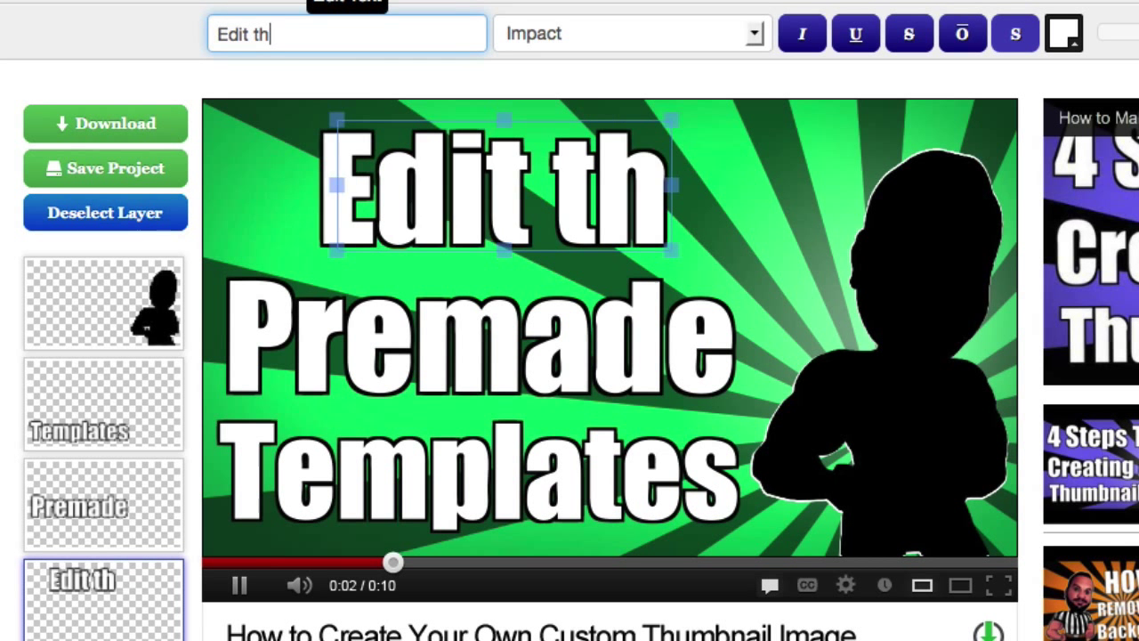
type("is")
Change 'Premade' to 'custom stuff', shrink it and reposition it
left_click(108, 505)
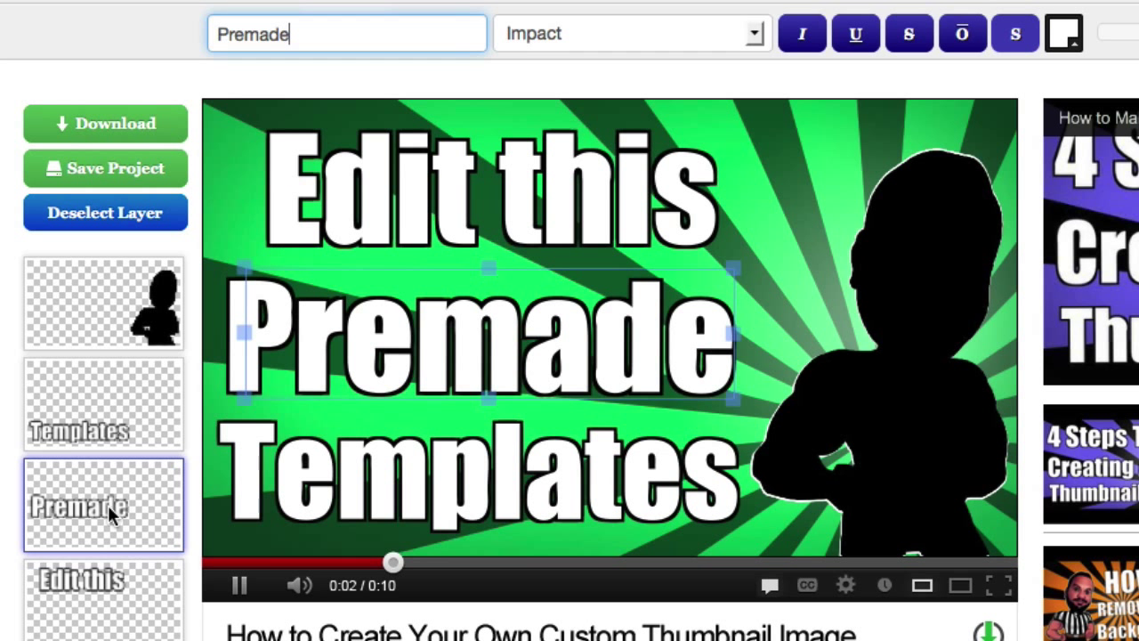
left_click(364, 36)
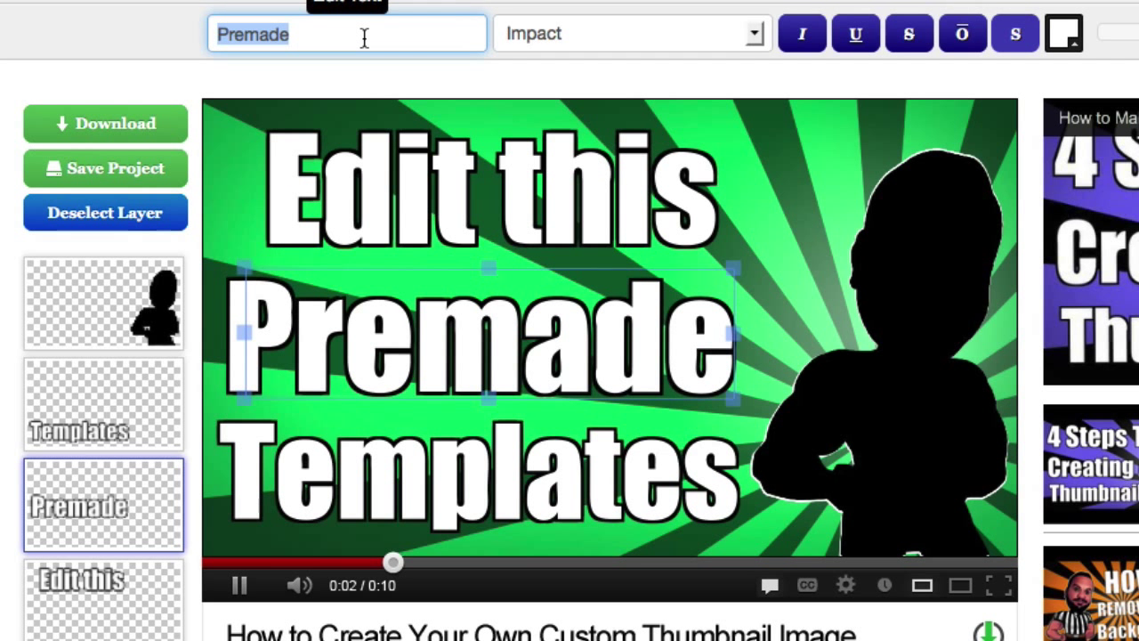
type("custom stuff")
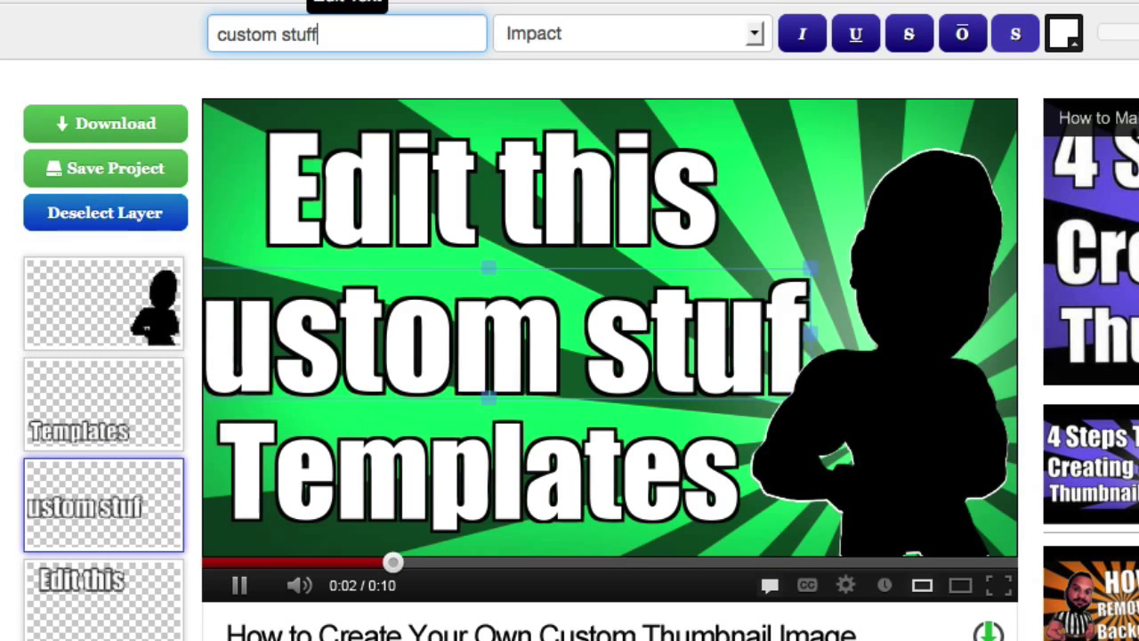
left_click_drag(516, 350, 595, 341)
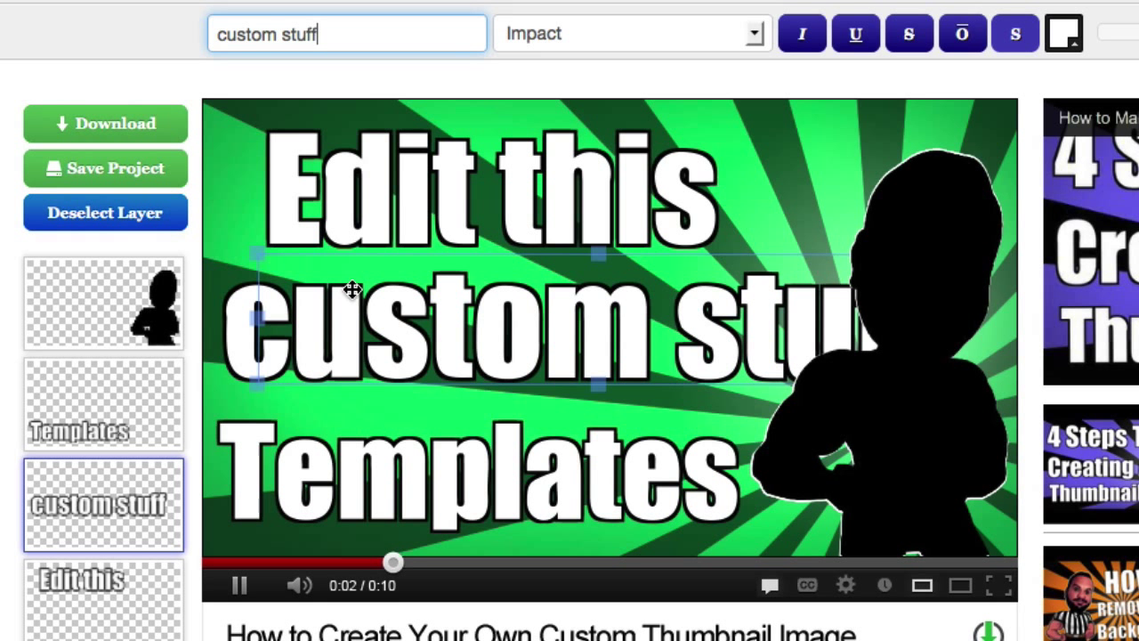
left_click_drag(257, 247, 356, 267)
left_click_drag(525, 325, 419, 303)
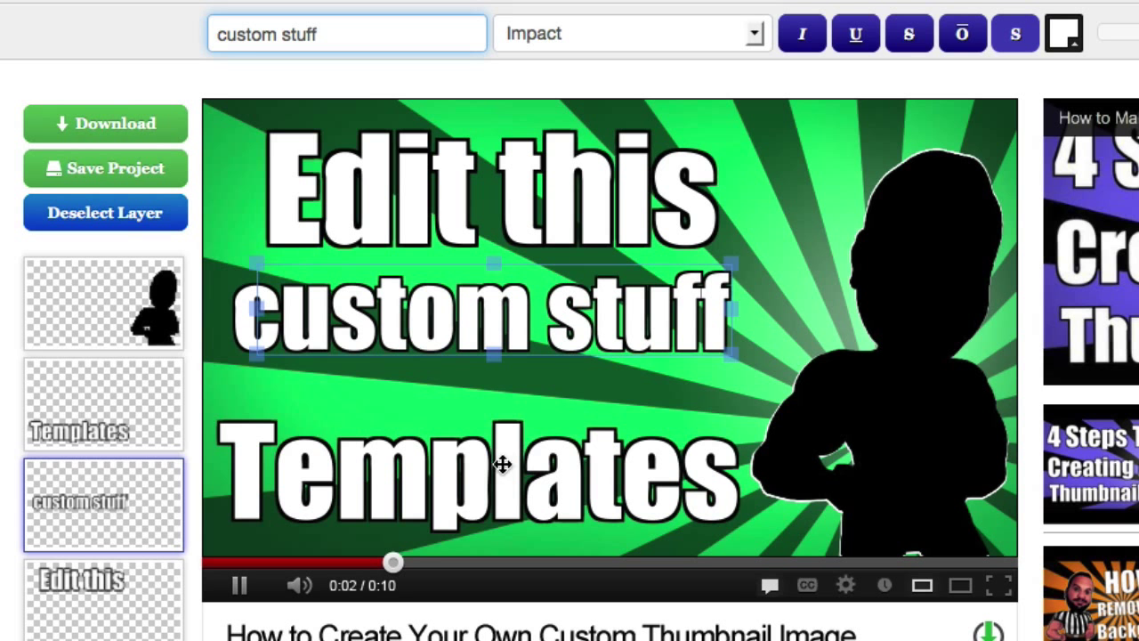
Move the Templates line up and to the right
left_click(108, 405)
left_click_drag(368, 478, 394, 456)
left_click(104, 300)
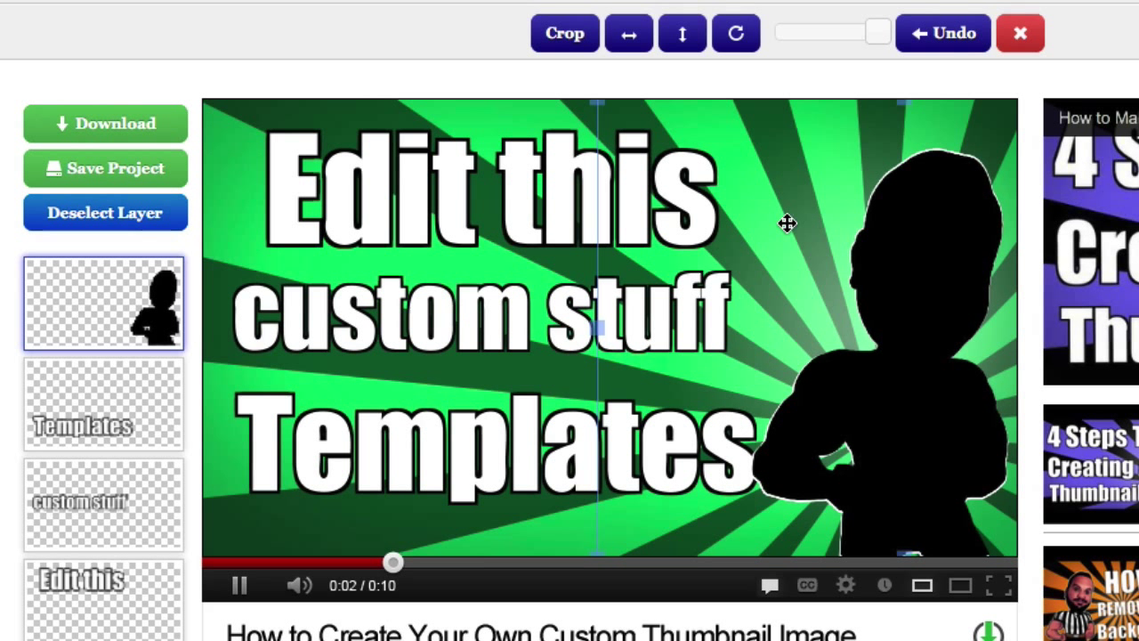
scroll(133, 518, "down", 5)
scroll(134, 519, "up", 5)
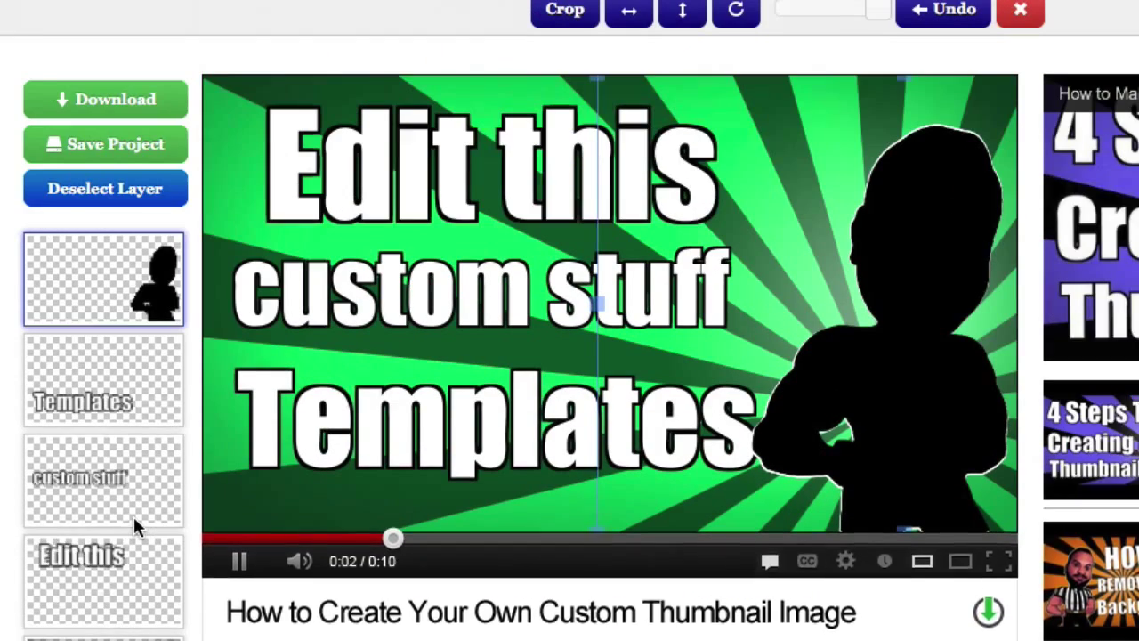
Recolour the starburst background from green to lavender-purple 888dcf
left_click(114, 228)
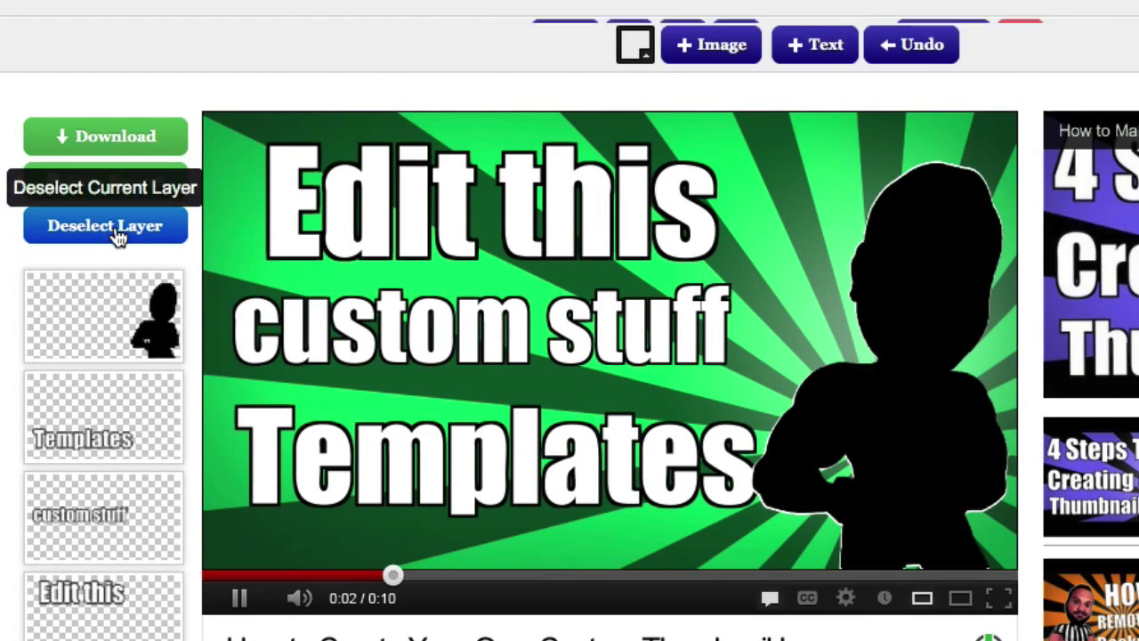
left_click(673, 45)
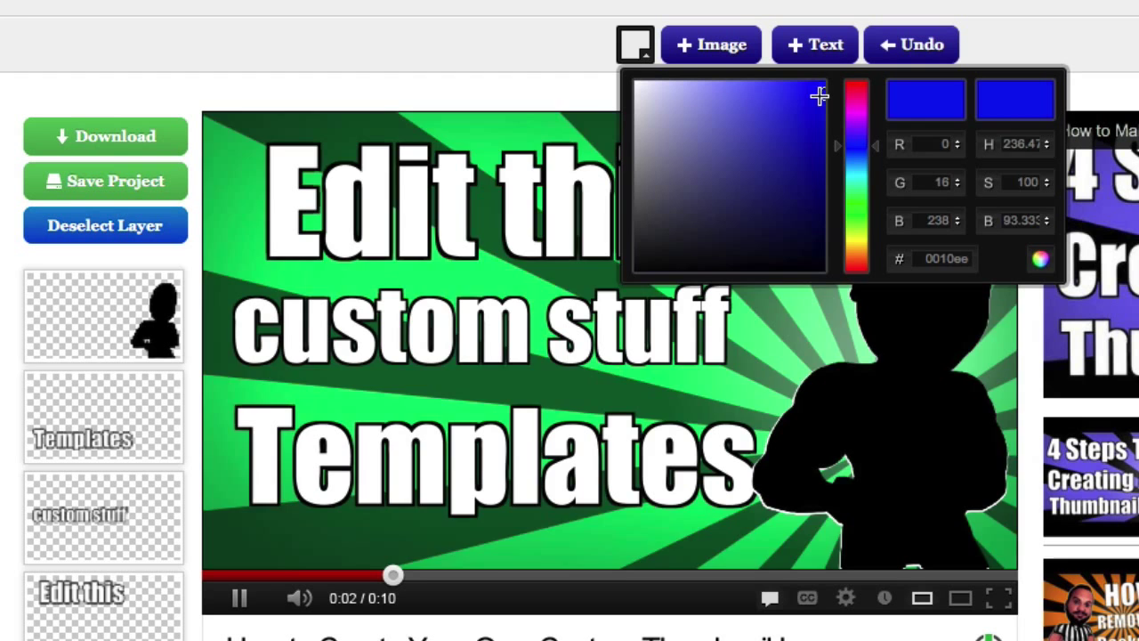
mouse_move(819, 97)
left_mouse_down()
mouse_move(699, 101)
mouse_move(699, 117)
left_mouse_up()
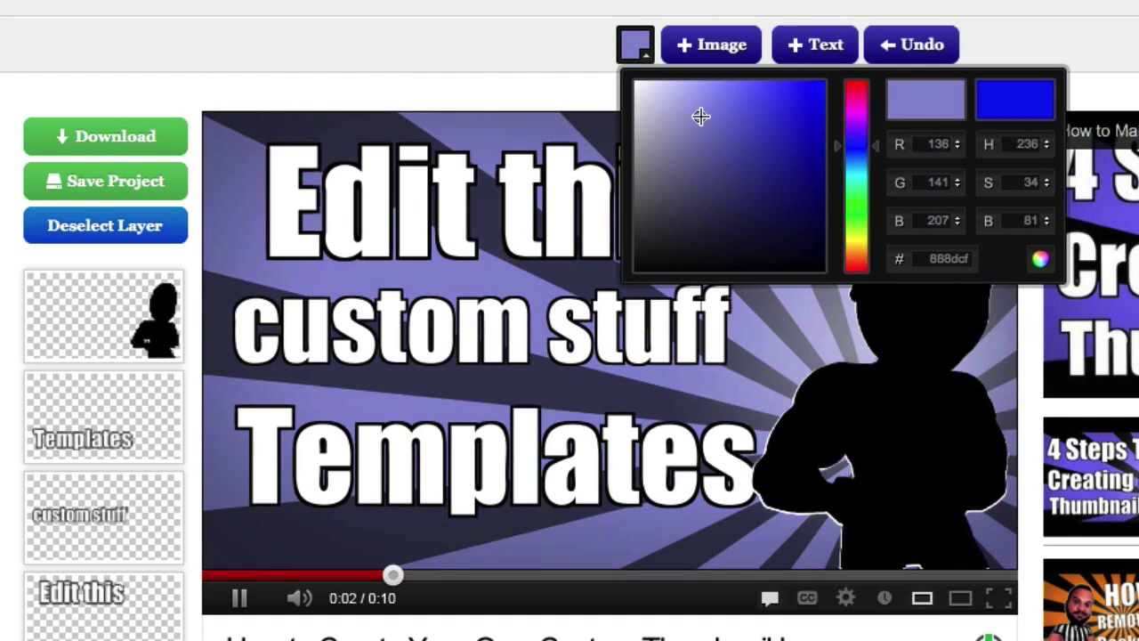
left_click(564, 84)
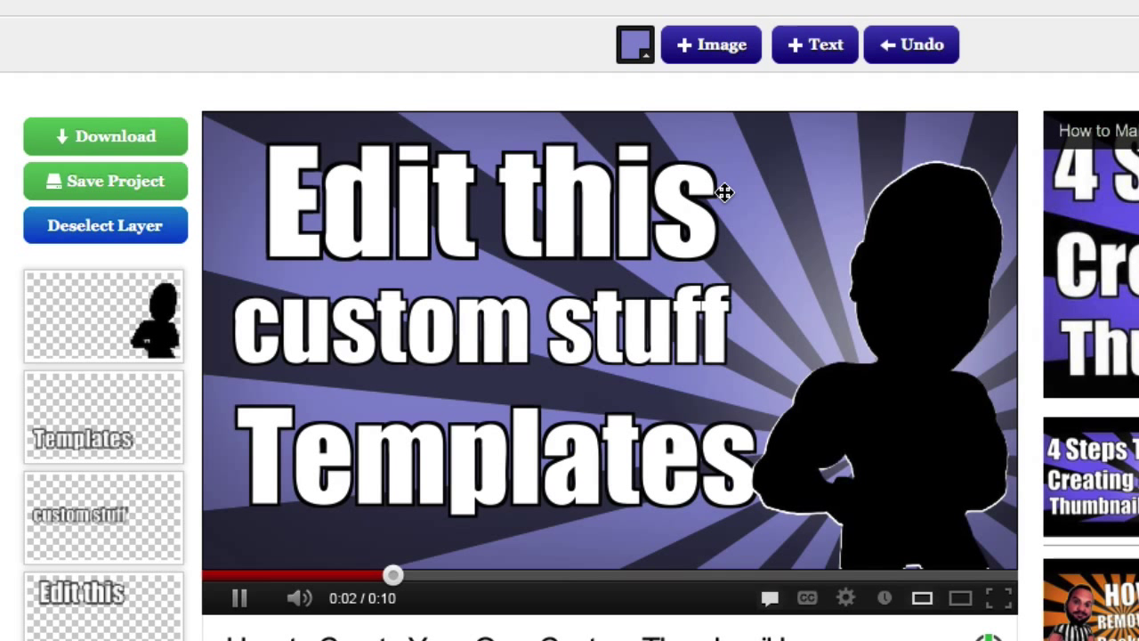